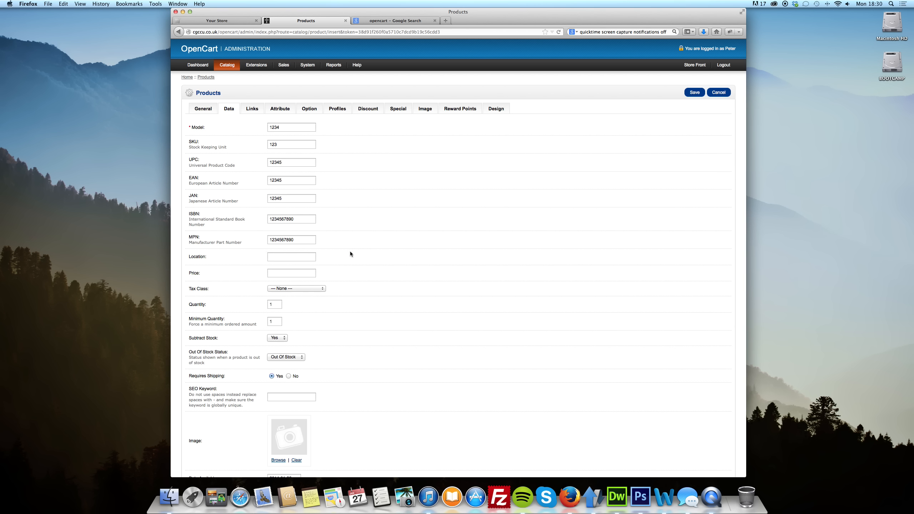
- Set the product's location to Glasgow and its price to 10, checking the currency on the storefront
{"action": "left_click", "coordinate": [301, 257]}
{"action": "type", "text": "Glasgow"}
{"action": "left_click", "coordinate": [395, 262]}
{"action": "left_click", "coordinate": [290, 275]}
{"action": "type", "text": "10"}
{"action": "left_click", "coordinate": [372, 273]}
{"action": "left_click", "coordinate": [191, 20]}
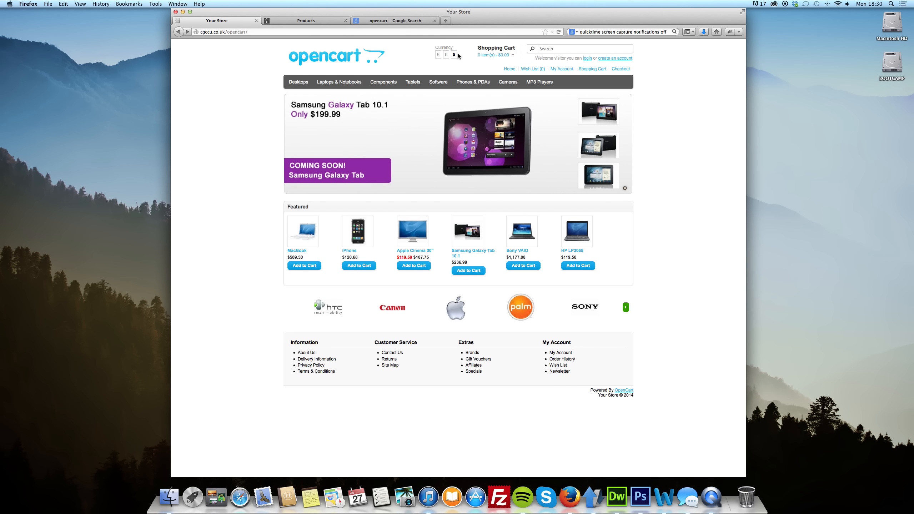
{"action": "left_click", "coordinate": [313, 21]}
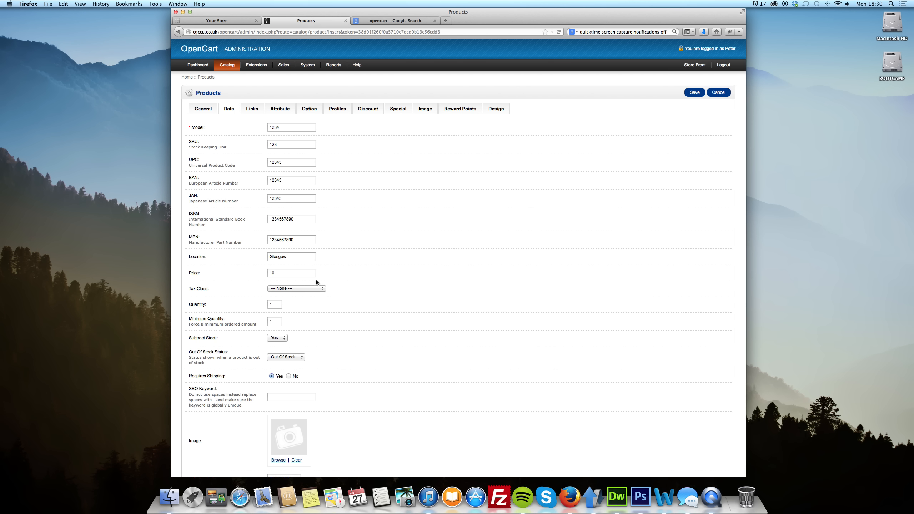
{"action": "left_click", "coordinate": [313, 289]}
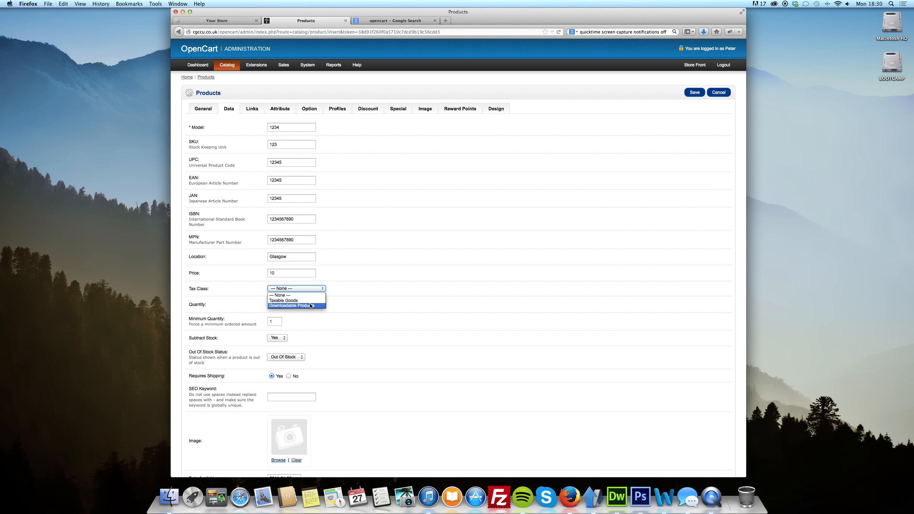
{"action": "left_click", "coordinate": [320, 306]}
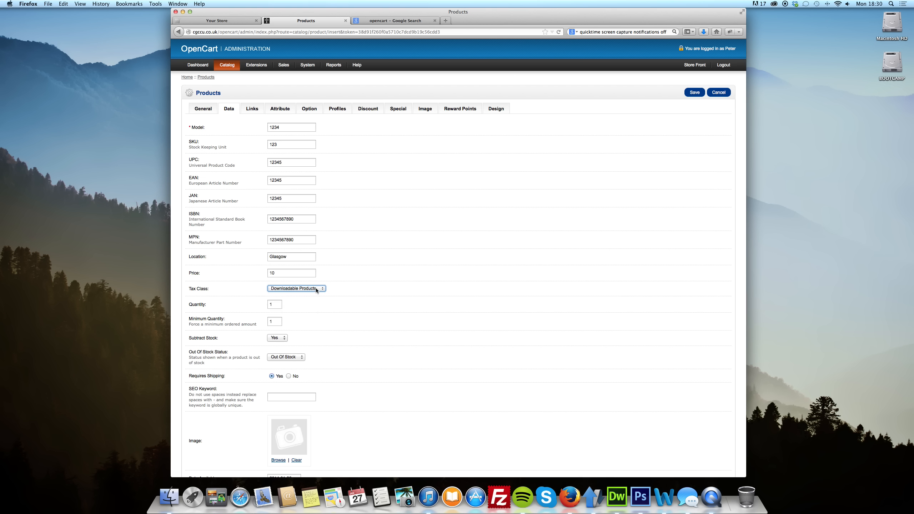
{"action": "left_click", "coordinate": [316, 290]}
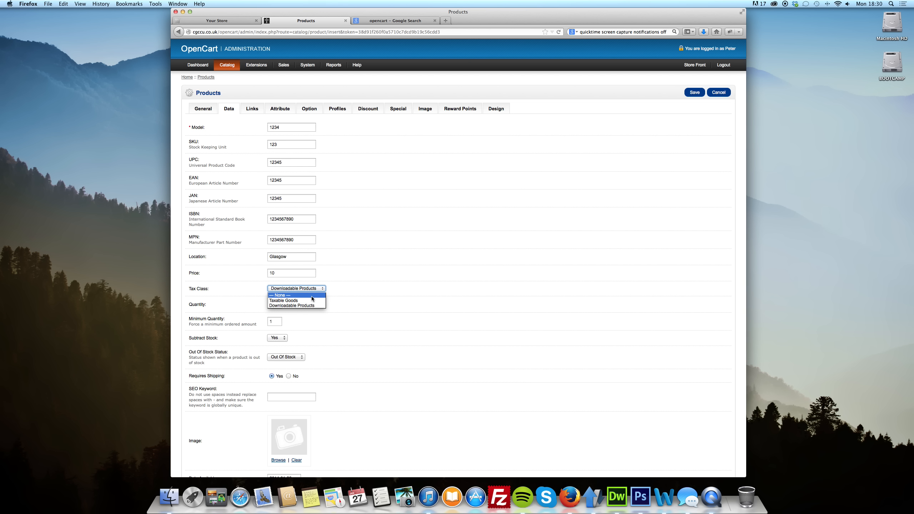
{"action": "left_click", "coordinate": [311, 297]}
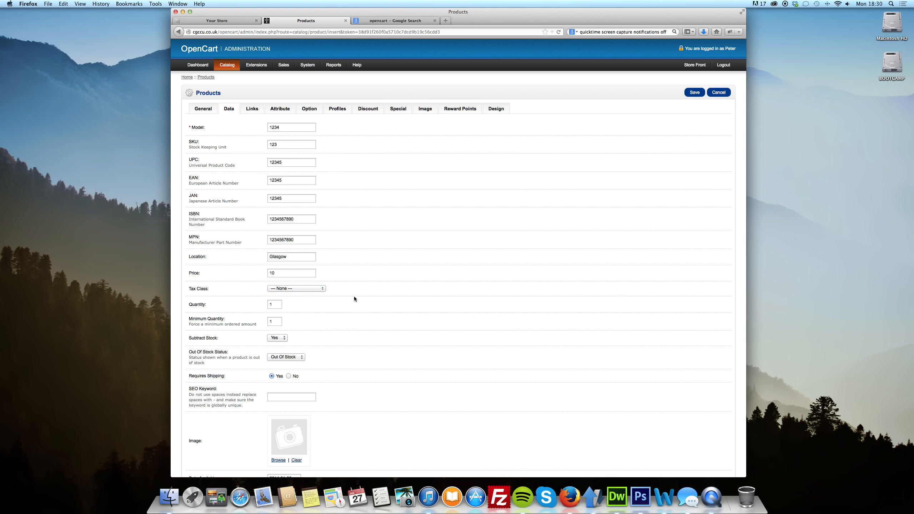
- Set the product's quantity to 10 and its minimum order quantity to 5
{"action": "left_click", "coordinate": [276, 303]}
{"action": "type", "text": "10"}
{"action": "left_click", "coordinate": [316, 324]}
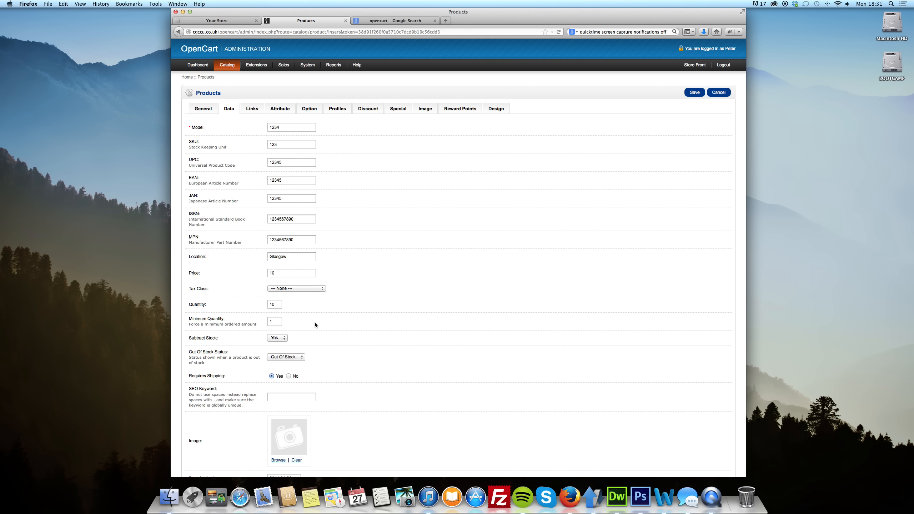
{"action": "left_click", "coordinate": [280, 322]}
{"action": "type", "text": "10"}
{"action": "key", "text": "BackSpace"}
{"action": "key", "text": "BackSpace"}
{"action": "type", "text": "5"}
- Enter 12345 as the product's SEO keyword
{"action": "scroll", "coordinate": [285, 322], "scroll_direction": "down", "scroll_amount": 3}
{"action": "left_click", "coordinate": [284, 322]}
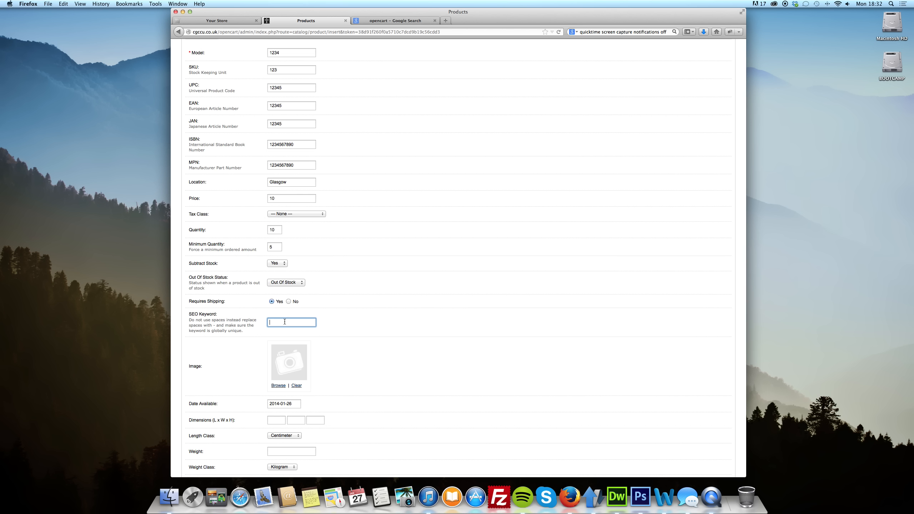
{"action": "type", "text": "12345"}
{"action": "left_click", "coordinate": [390, 315]}
- Append 12345 to the storefront's web address without loading it, to illustrate the SEO keyword, and return to the product form
{"action": "left_click", "coordinate": [210, 19]}
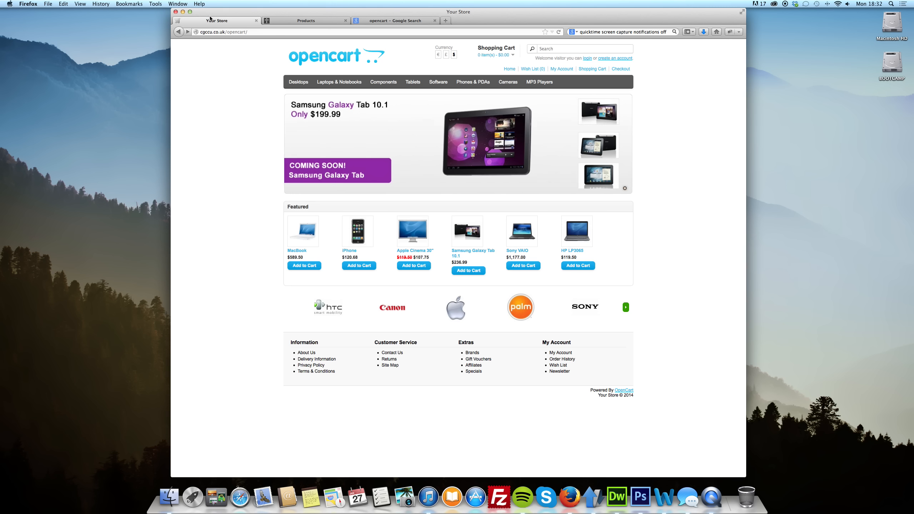
{"action": "left_click", "coordinate": [227, 31]}
{"action": "left_click", "coordinate": [270, 32]}
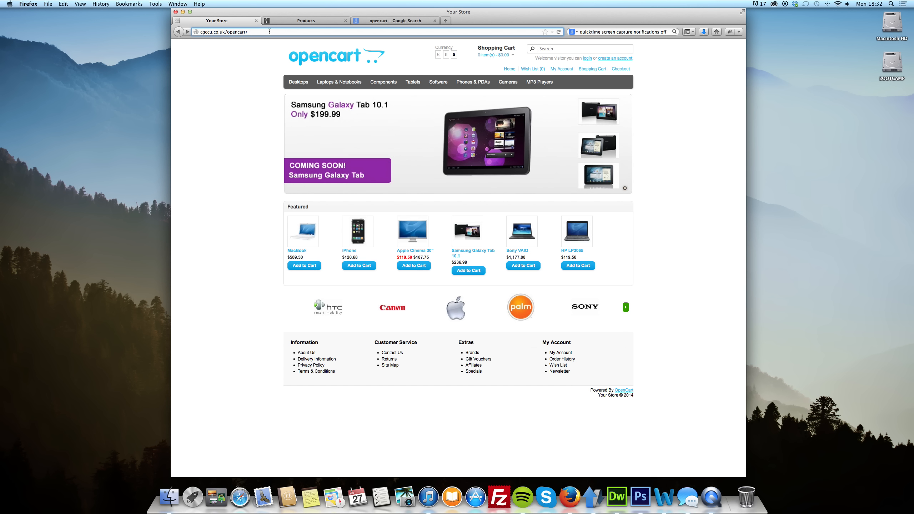
{"action": "type", "text": "12345"}
{"action": "left_click_drag", "start_coordinate": [268, 33], "coordinate": [248, 35]}
{"action": "left_click", "coordinate": [306, 20]}
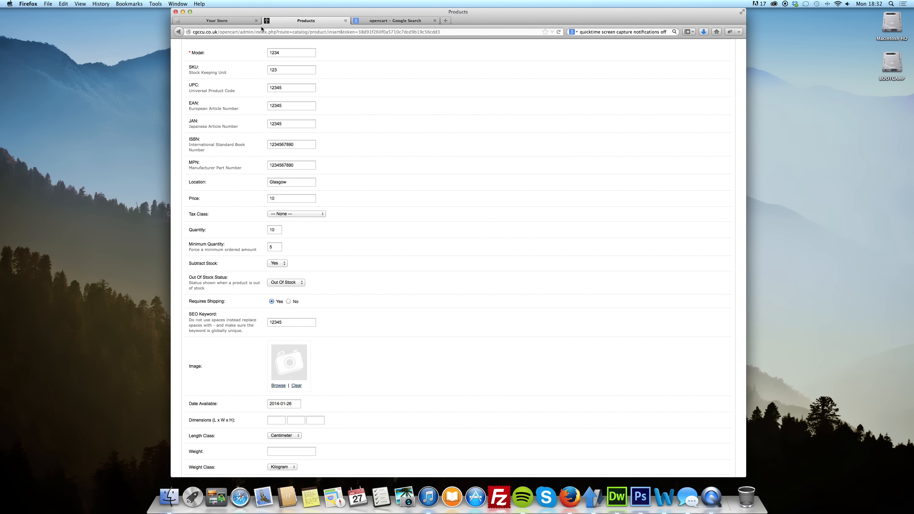
{"action": "left_click", "coordinate": [226, 22]}
- Browse for the product's image and create a folder named new-product inside the image folder
{"action": "left_click", "coordinate": [279, 385]}
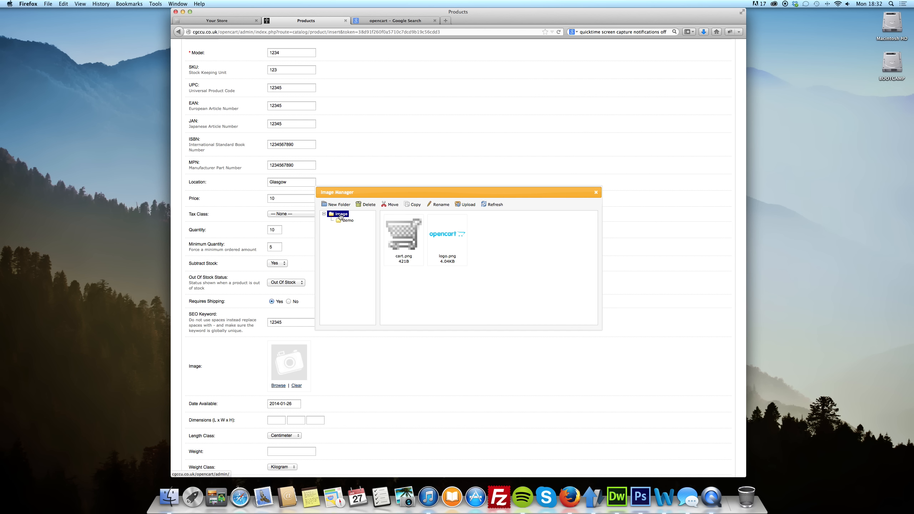
{"action": "left_click", "coordinate": [337, 205]}
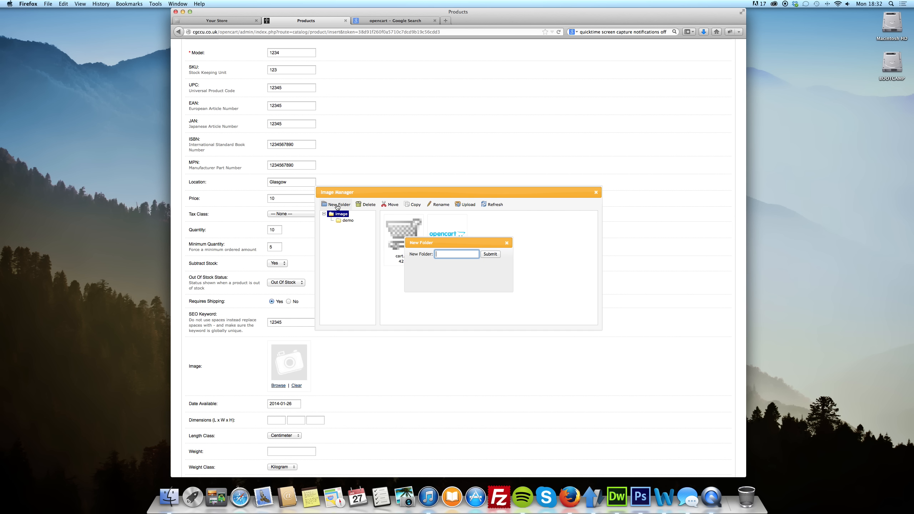
{"action": "type", "text": "test"}
{"action": "left_click", "coordinate": [490, 255]}
- Upload the JPEG whose name starts with 1477377 from Pictures into the new-product folder
{"action": "left_click", "coordinate": [348, 227]}
{"action": "left_click", "coordinate": [465, 205]}
{"action": "left_click", "coordinate": [302, 199]}
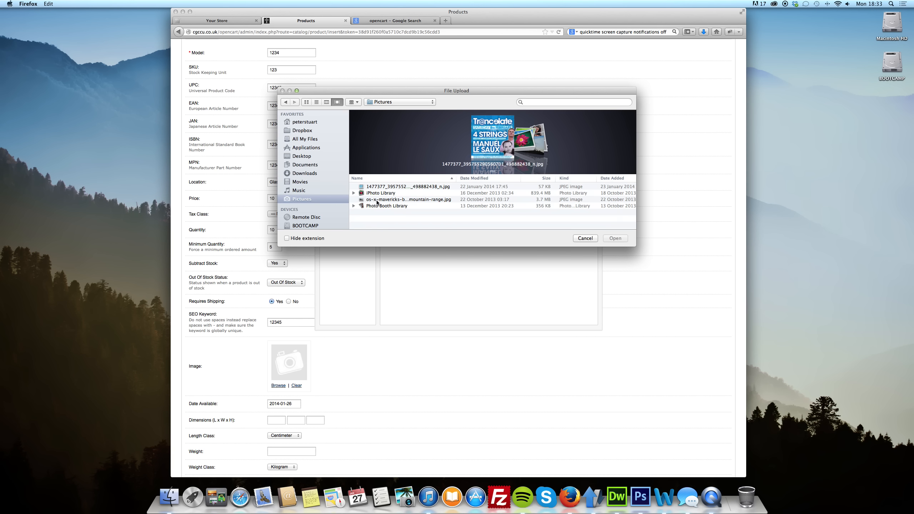
{"action": "left_click", "coordinate": [395, 187]}
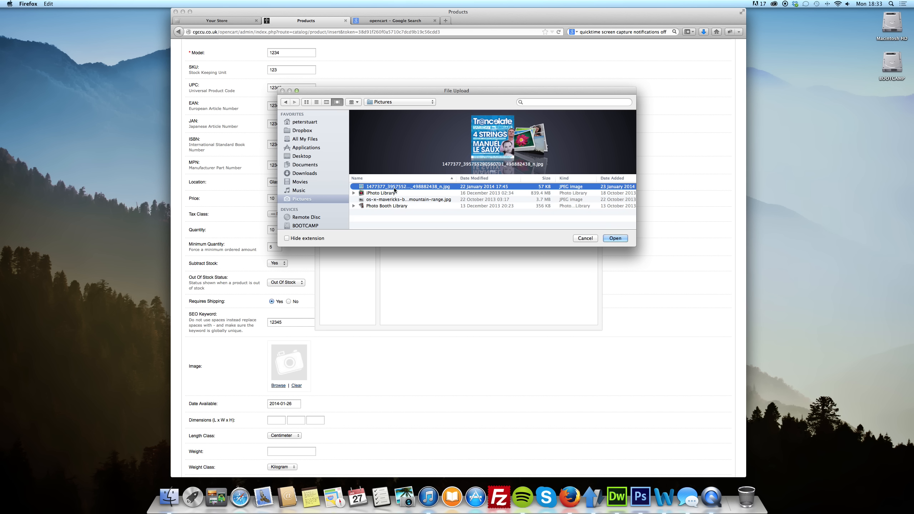
{"action": "left_click", "coordinate": [615, 239]}
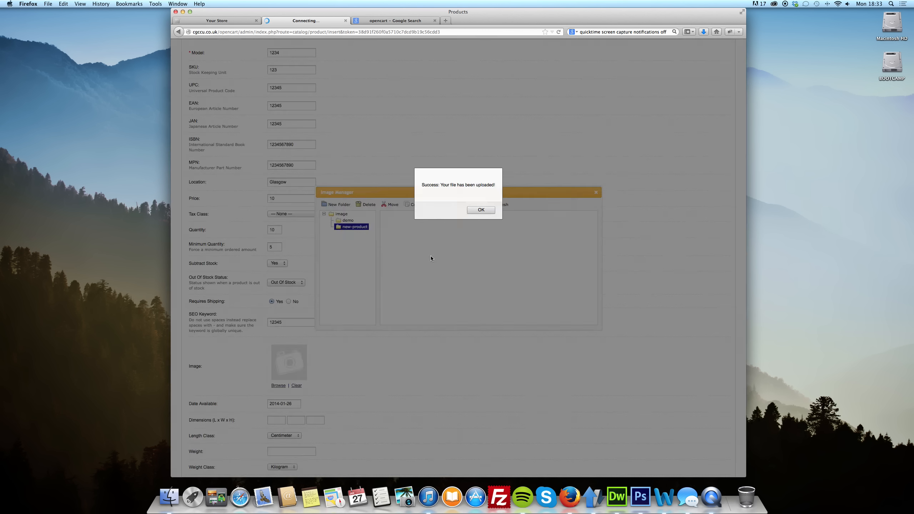
{"action": "left_click", "coordinate": [481, 209]}
- Upload os-x-mavericks-background-mountain-range.jpg from Pictures into the new-product folder as a second image
{"action": "left_click", "coordinate": [470, 204]}
{"action": "left_click", "coordinate": [399, 200]}
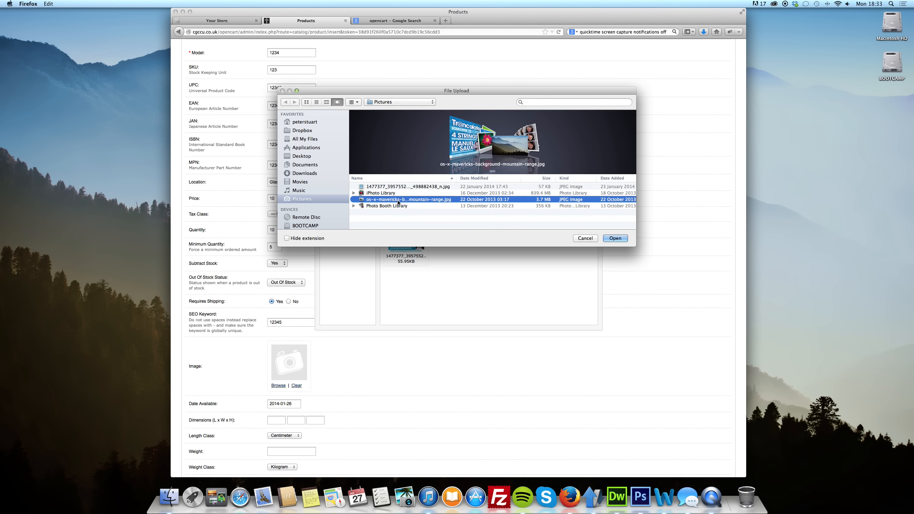
{"action": "left_click", "coordinate": [622, 240]}
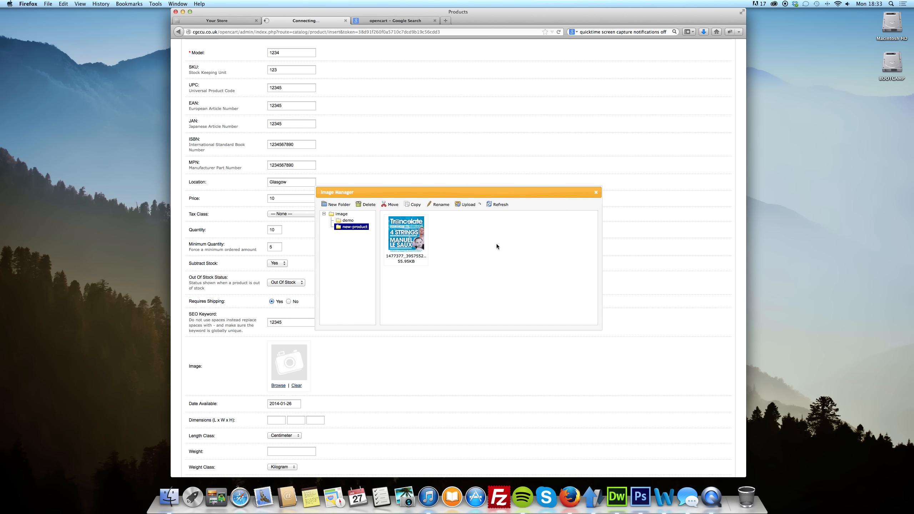